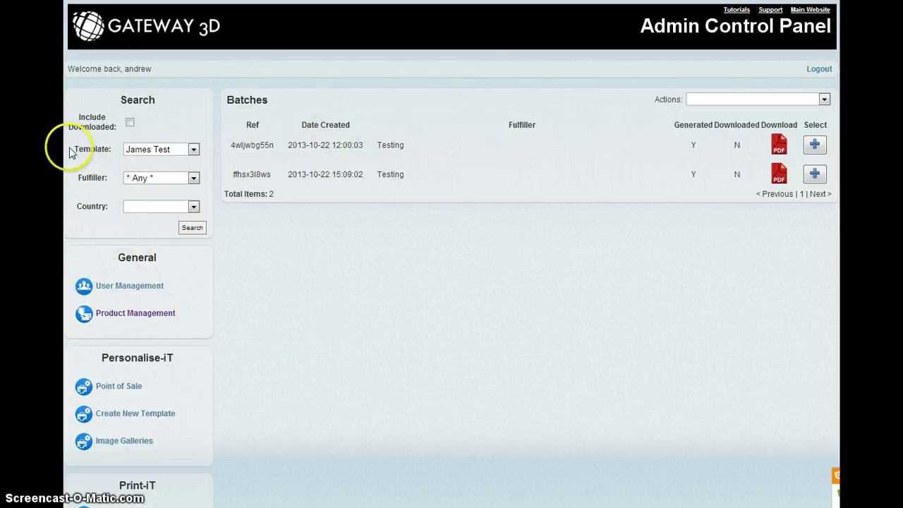
click(131, 156)
click(131, 155)
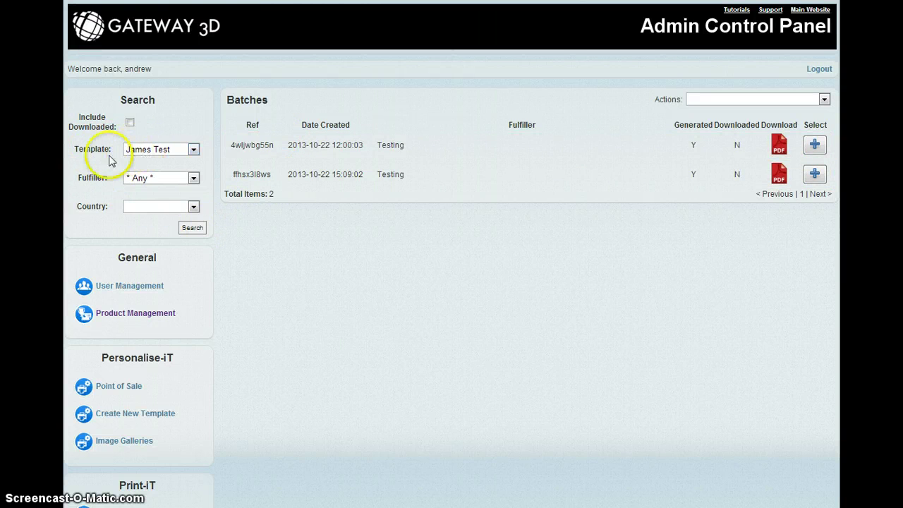
click(65, 163)
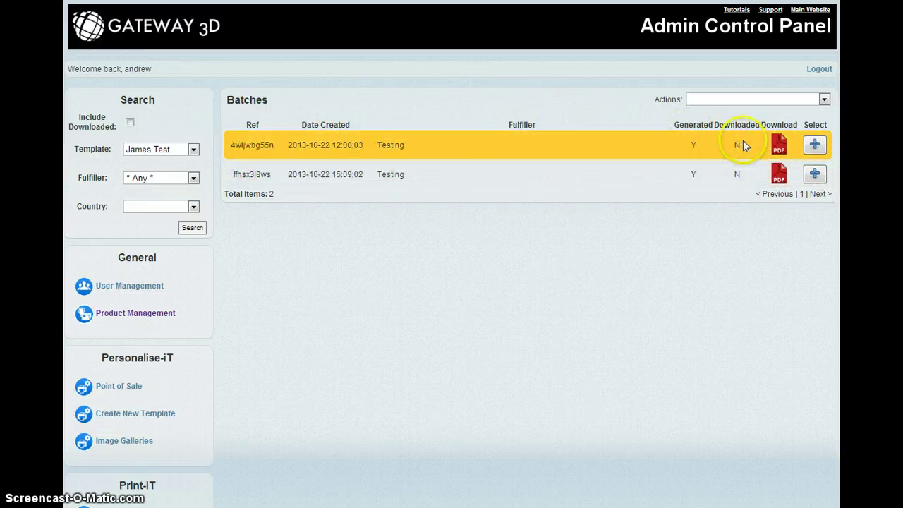
click(780, 150)
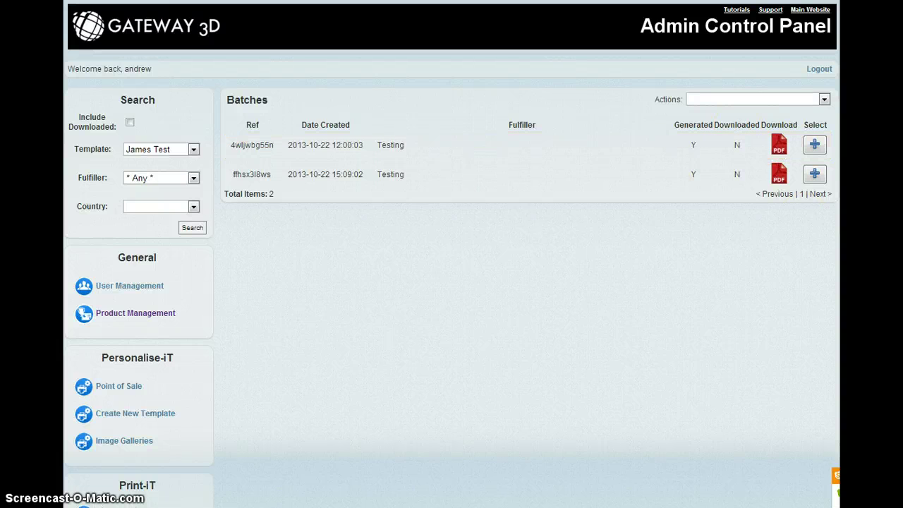
- Open the Print Manager to view the list of print jobs
scroll(120, 494, down, 5)
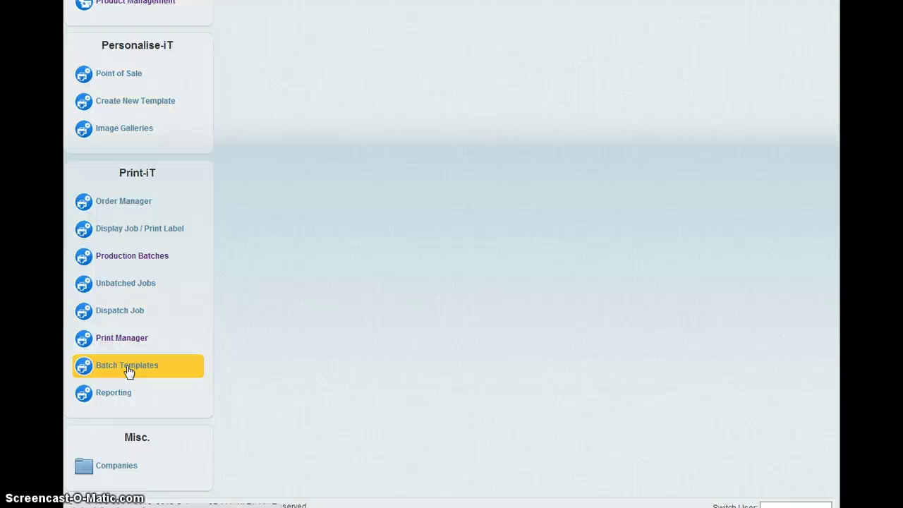
click(126, 344)
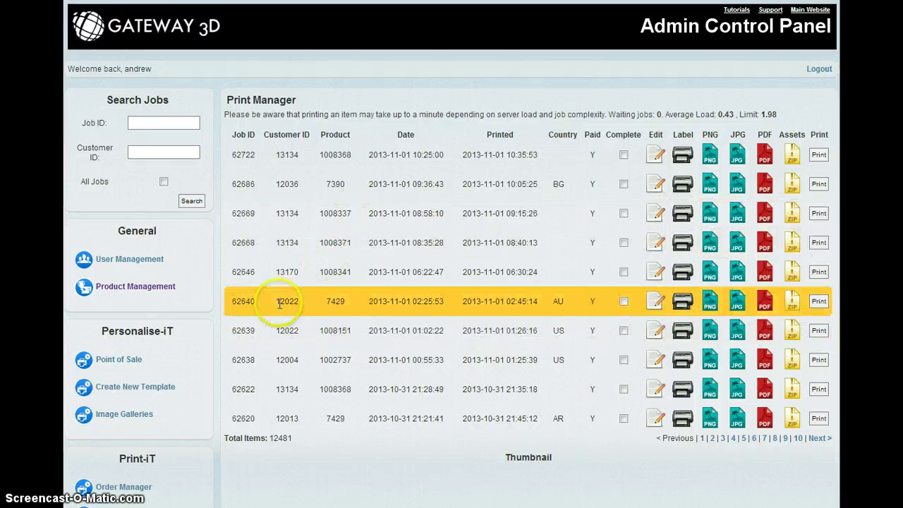
- Open the Display Job / Print Label page and activate its item ID or reference field
scroll(188, 372, down, 3)
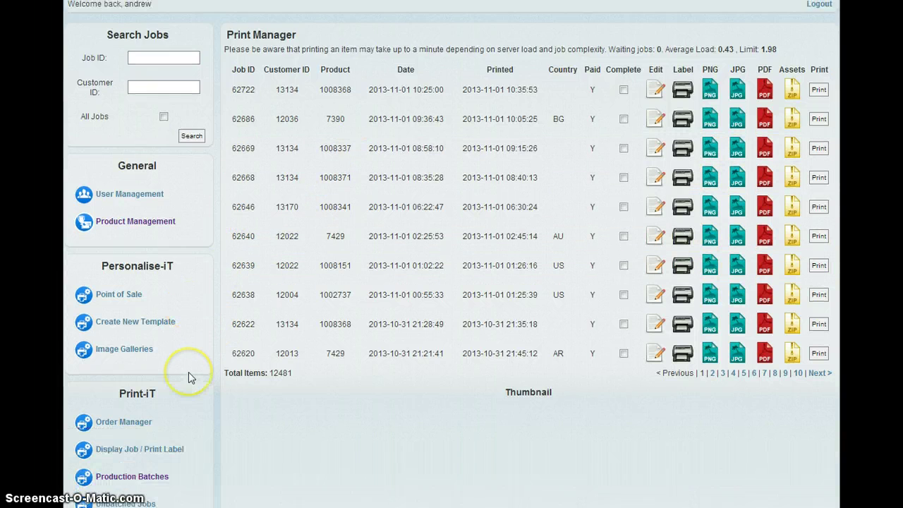
scroll(188, 372, down, 1)
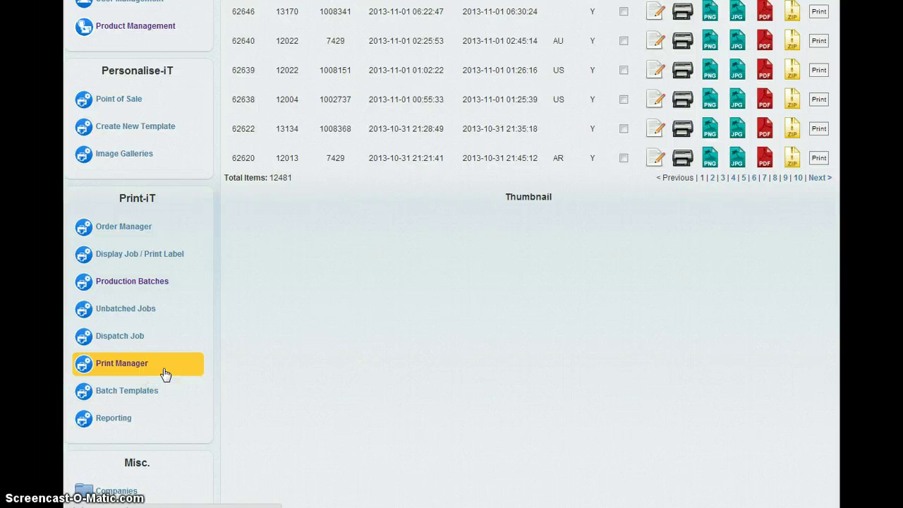
click(107, 225)
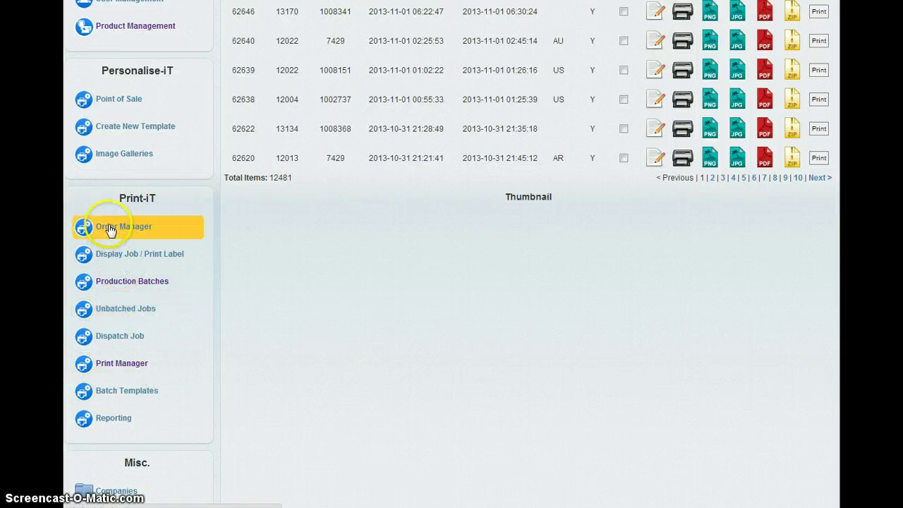
click(111, 261)
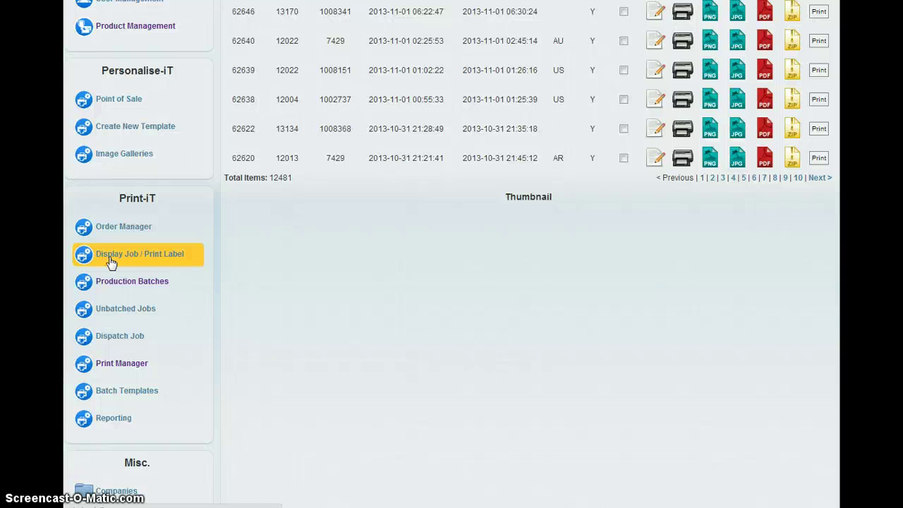
click(111, 261)
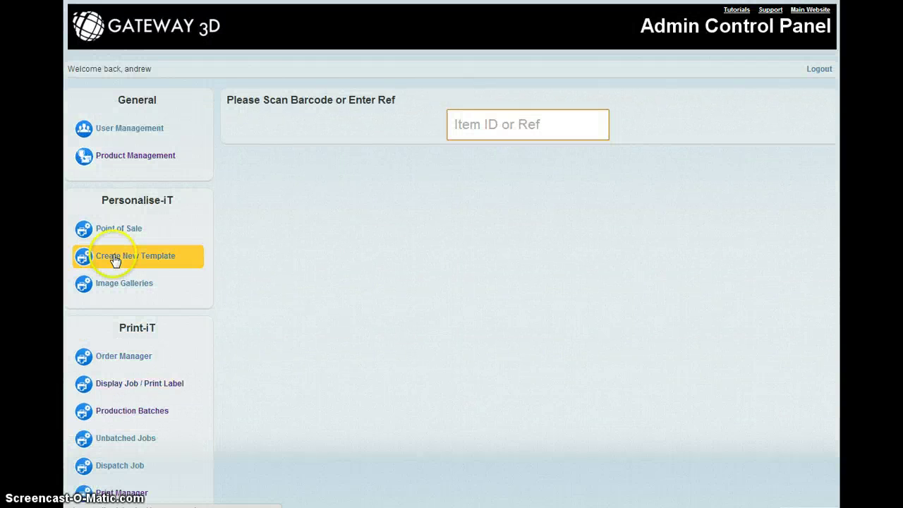
click(471, 117)
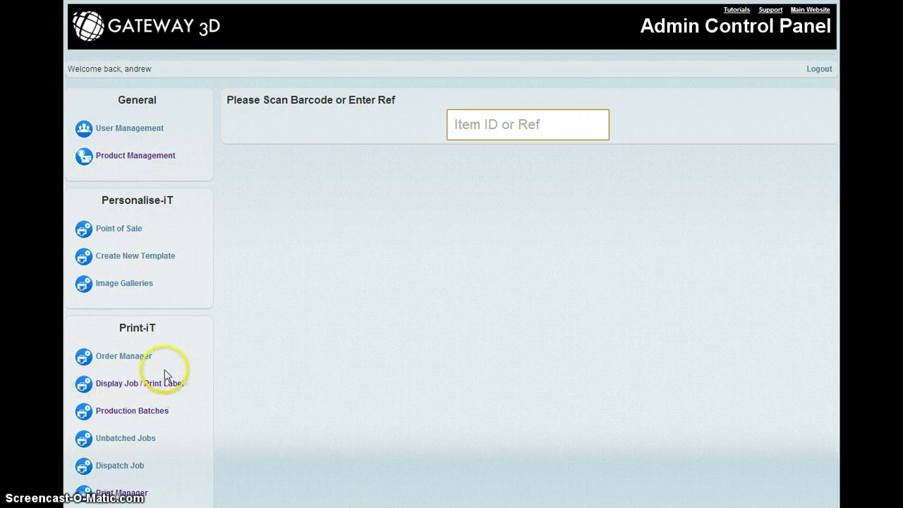
- Open the Dispatch Job page for scanning a barcode or entering a reference
scroll(170, 385, down, 2)
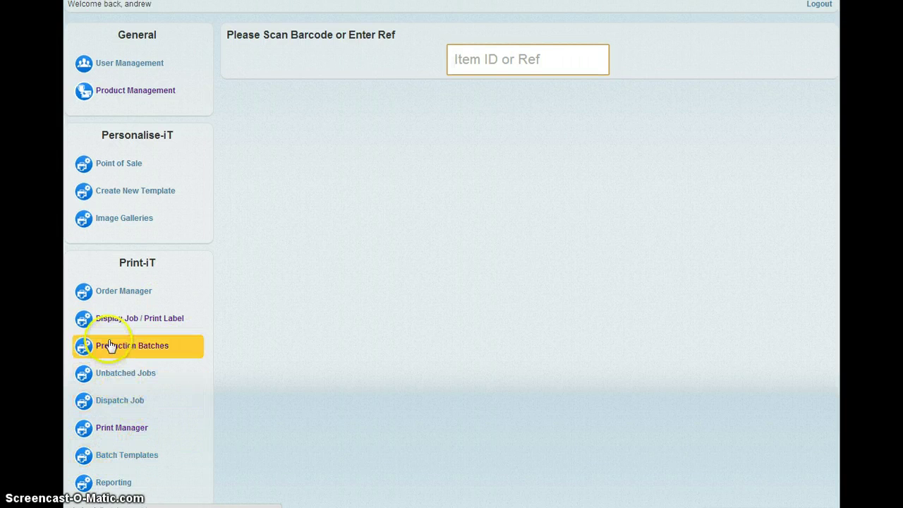
click(121, 402)
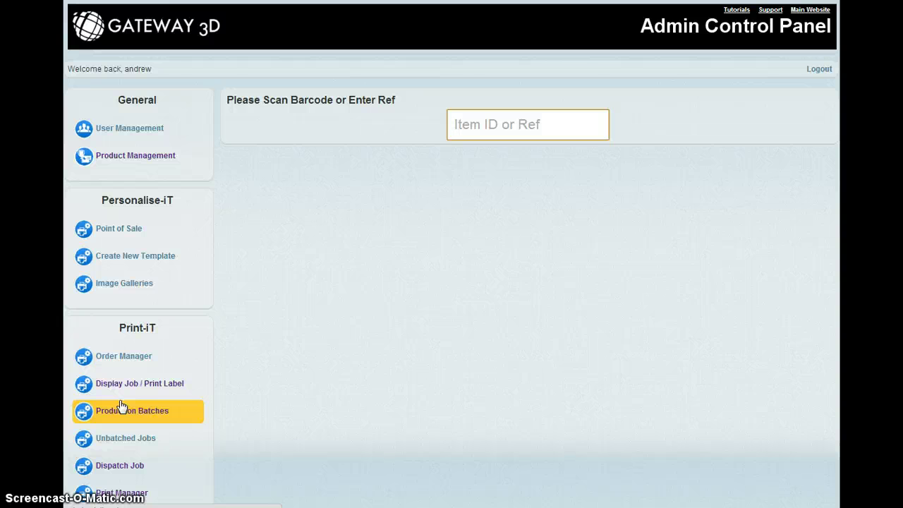
click(121, 406)
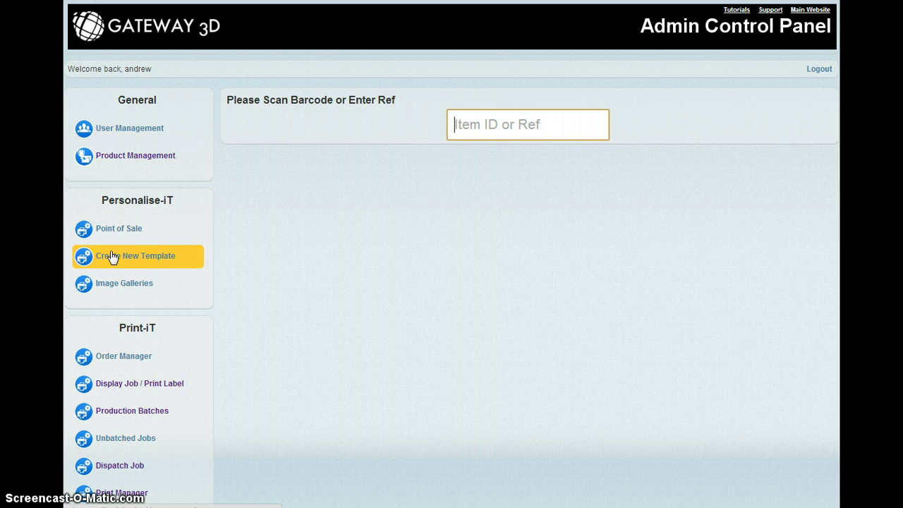
click(118, 258)
click(113, 282)
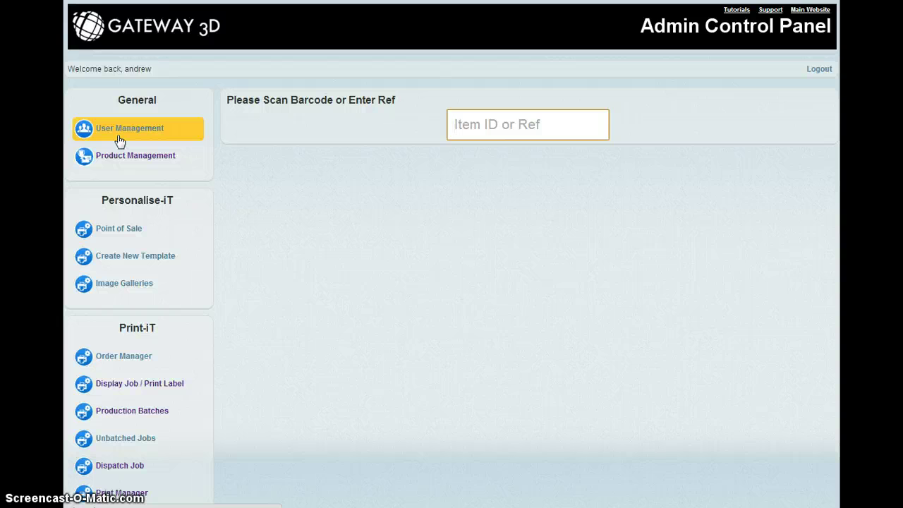
click(98, 231)
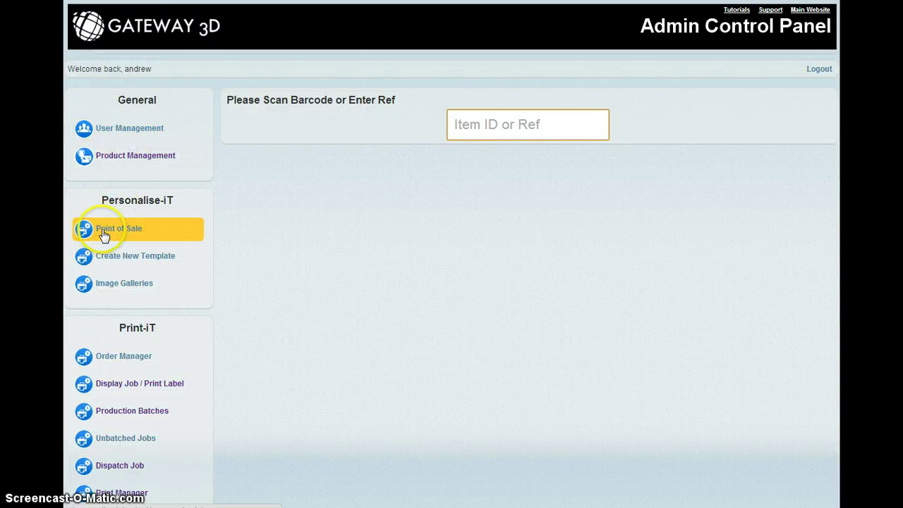
click(136, 265)
click(110, 286)
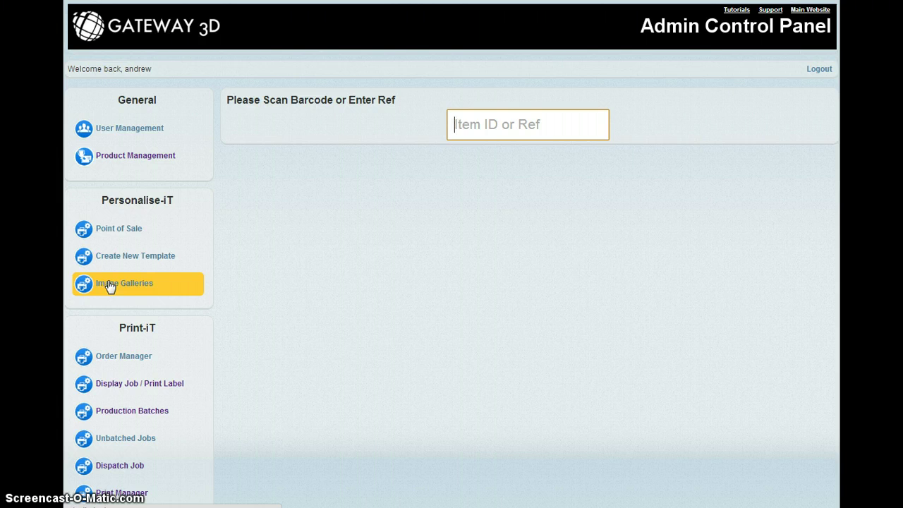
click(121, 128)
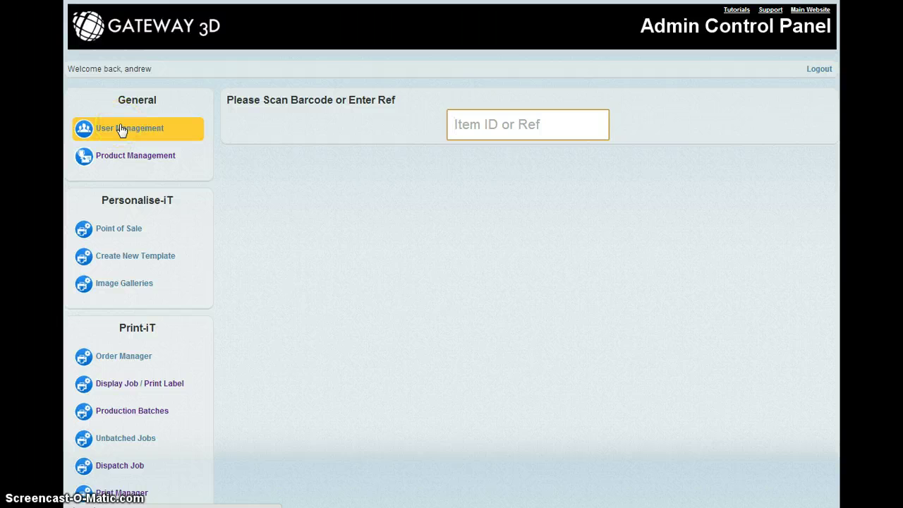
- Go to Product Management and open the Small Messenger Bag / Rimini Bag product for editing
click(112, 157)
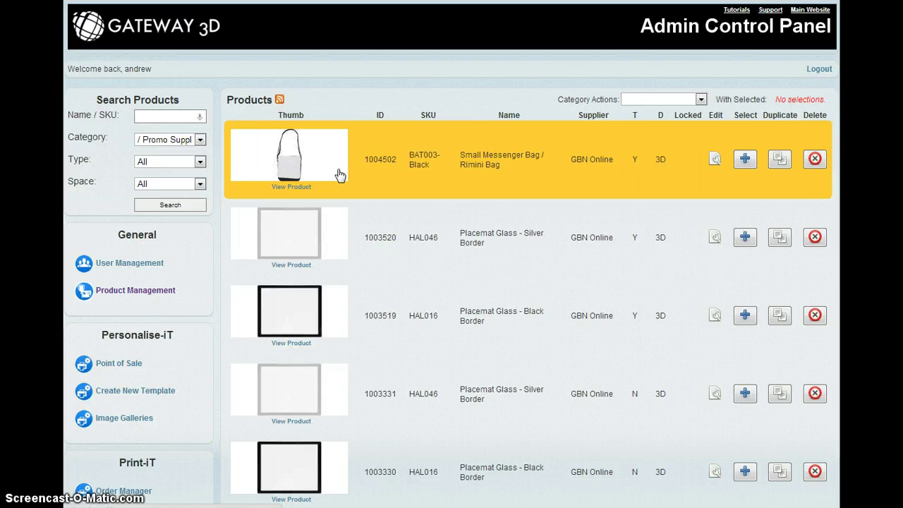
click(717, 160)
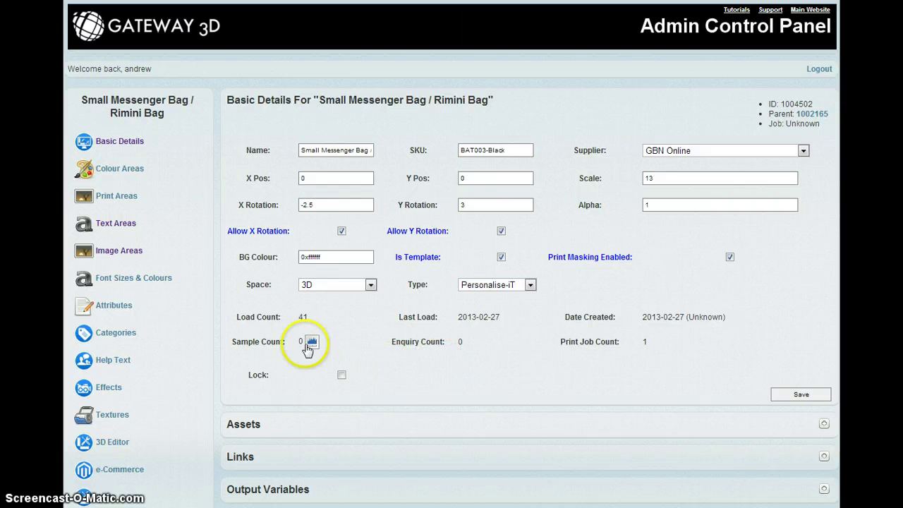
- Open the product's "Line 1" text area and move its text on the texture preview to about X 98, Y 92 px
click(115, 231)
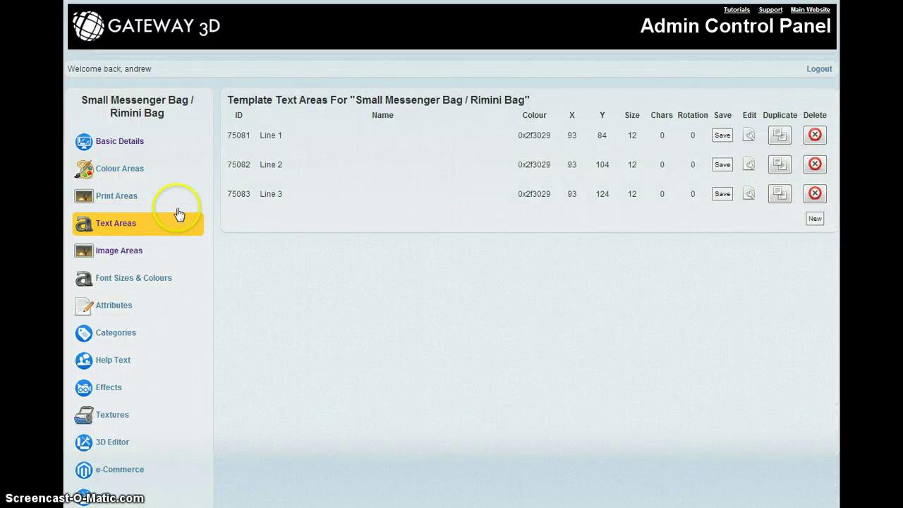
click(749, 134)
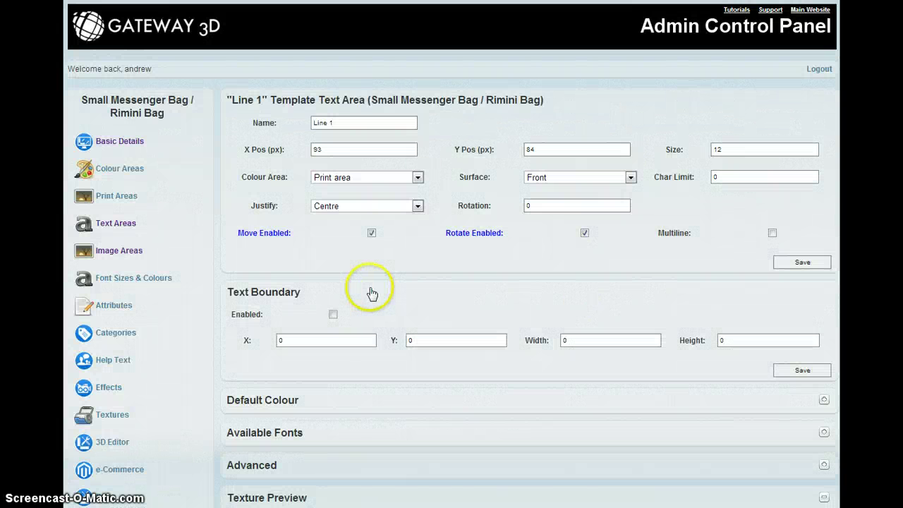
scroll(370, 293, down, 5)
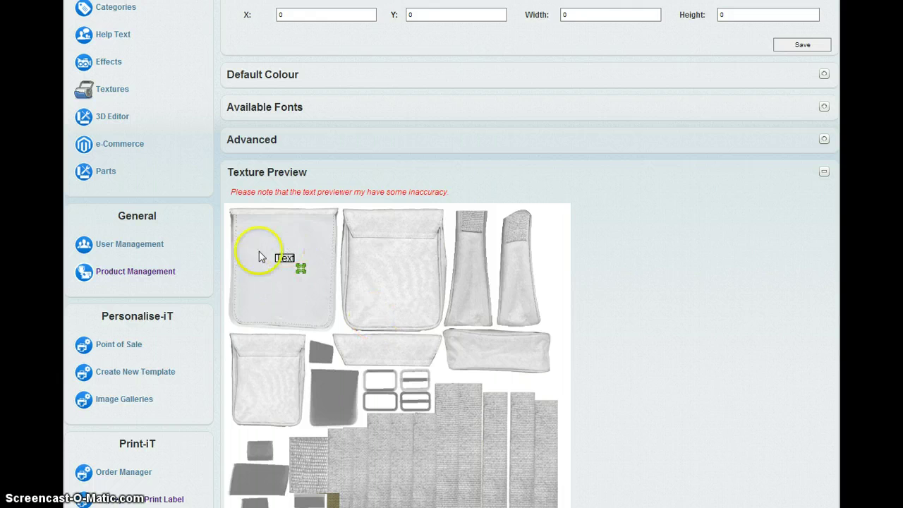
mouse_move(281, 254)
mouse_down()
mouse_move(259, 238)
mouse_move(262, 256)
mouse_move(291, 262)
mouse_up()
scroll(549, 272, up, 4)
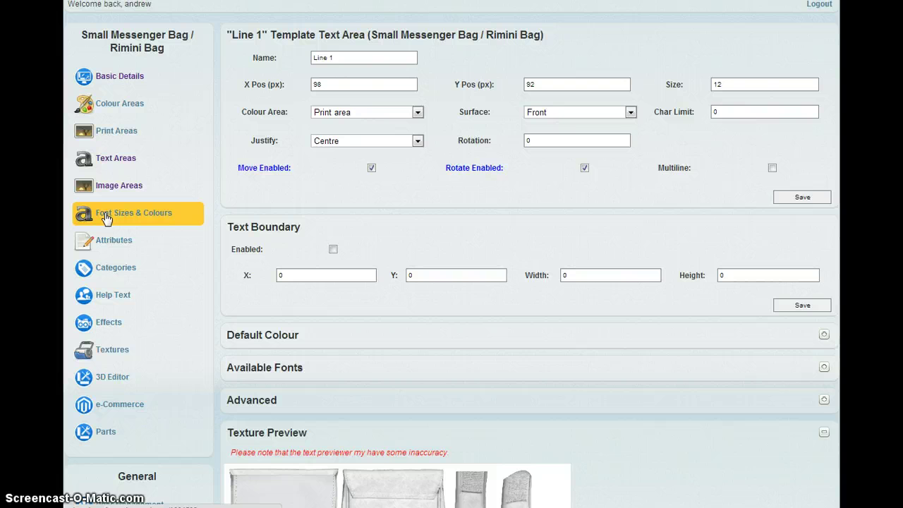
- Open User Management and look through the list of users
scroll(146, 290, down, 1)
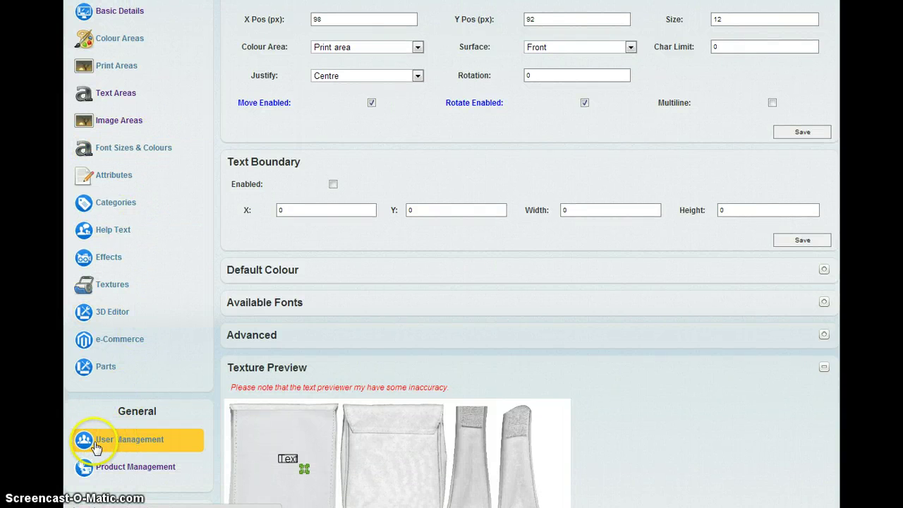
click(120, 444)
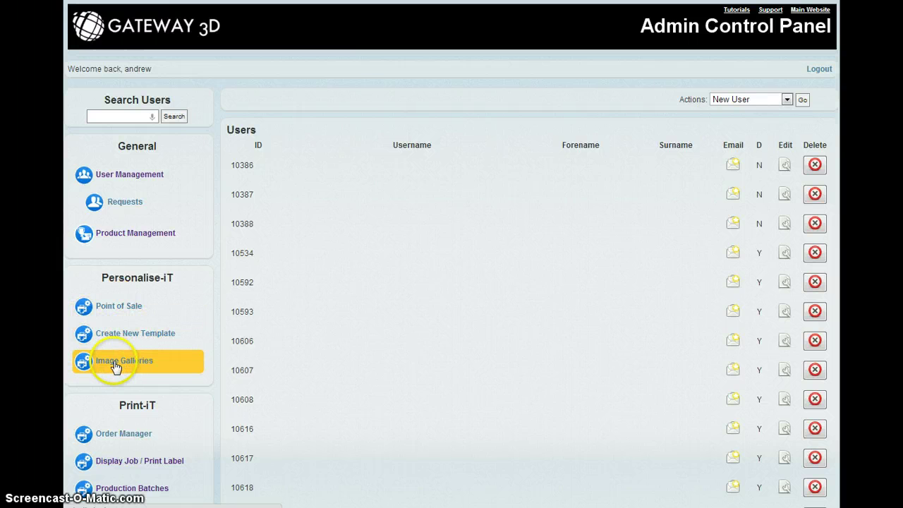
scroll(117, 367, down, 3)
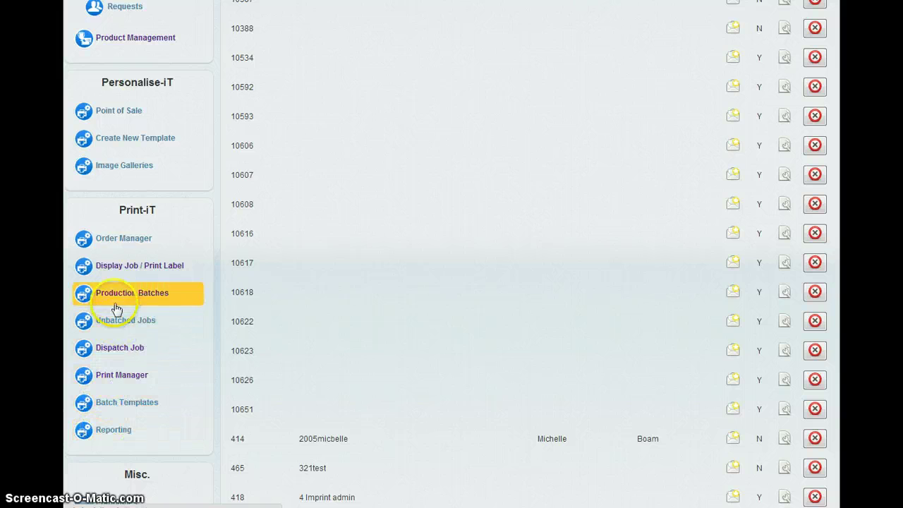